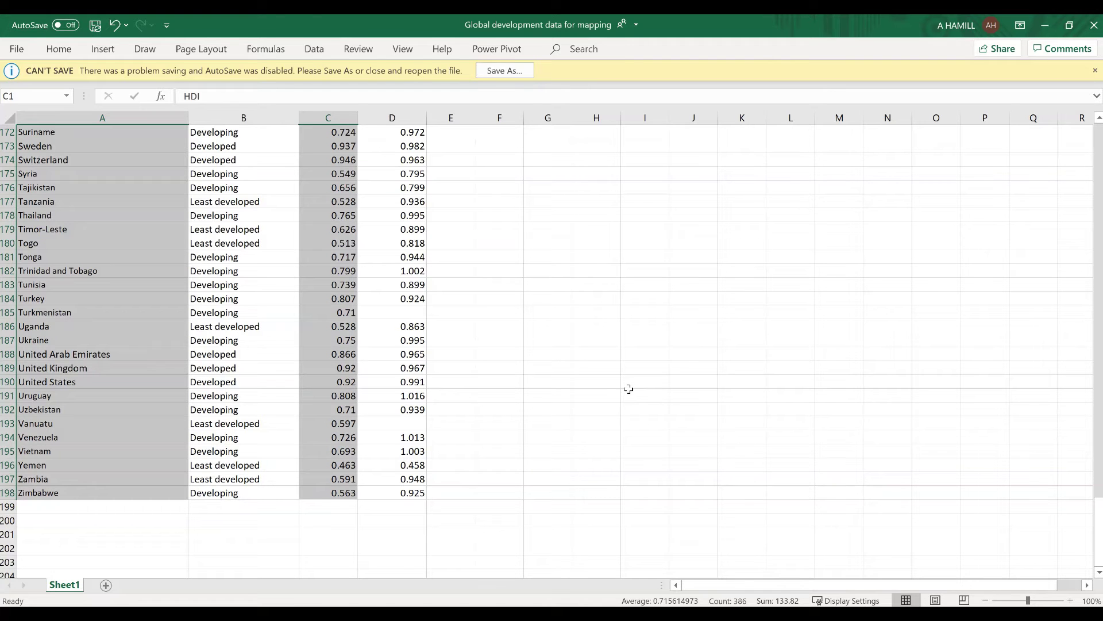
Step: Review the full country list with its classification, HDI and Gender DI values from the first row to Zimbabwe
scroll(623, 381, "up", 13)
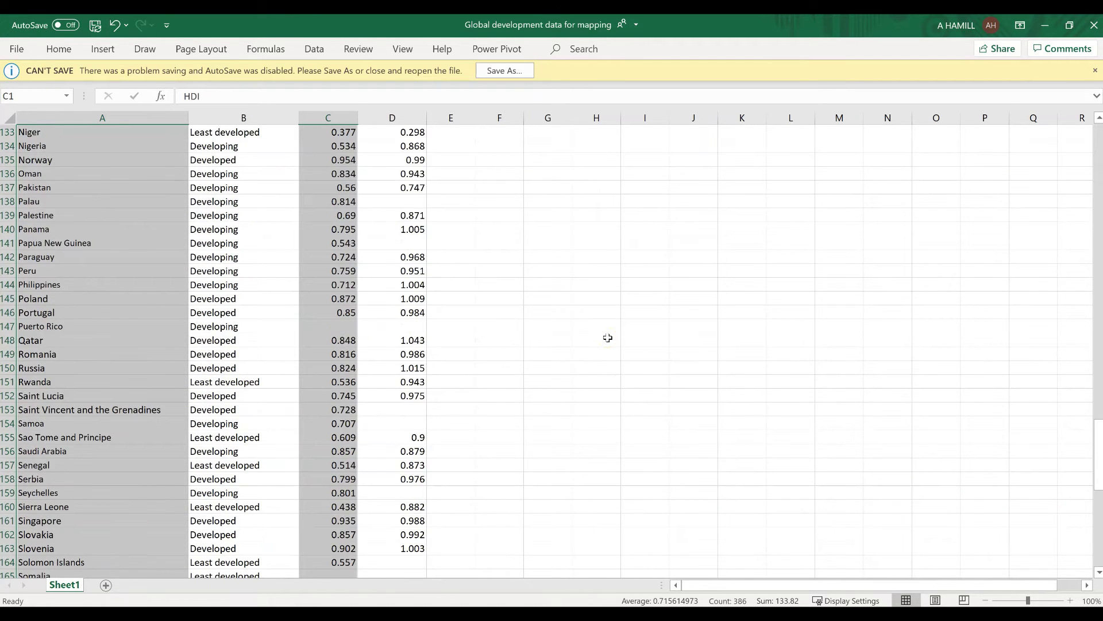
scroll(608, 338, "up", 19)
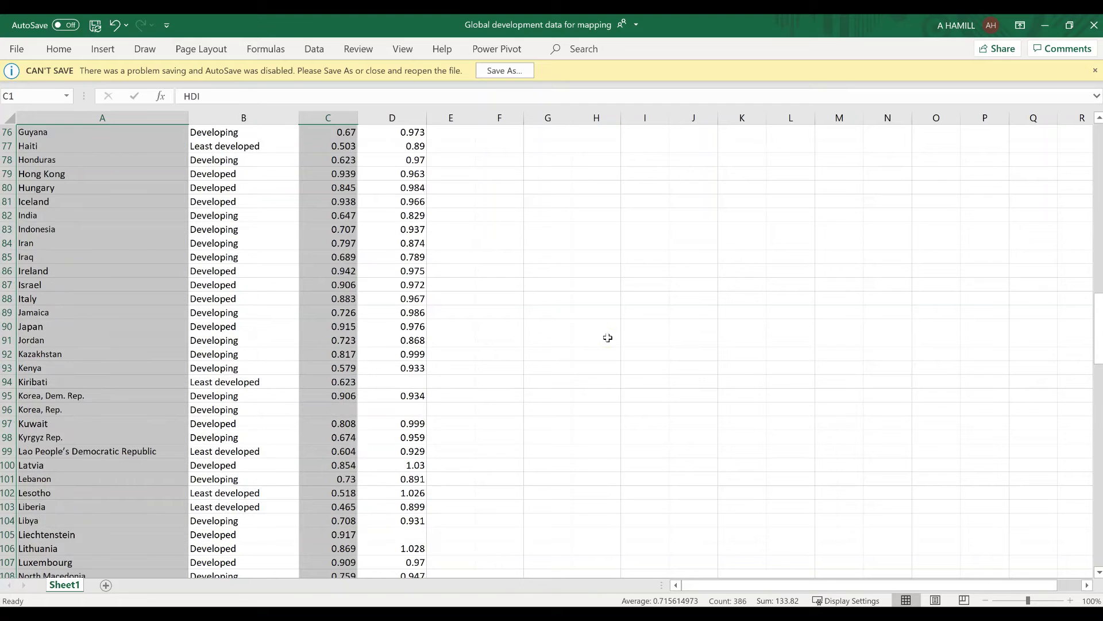
scroll(608, 338, "up", 20)
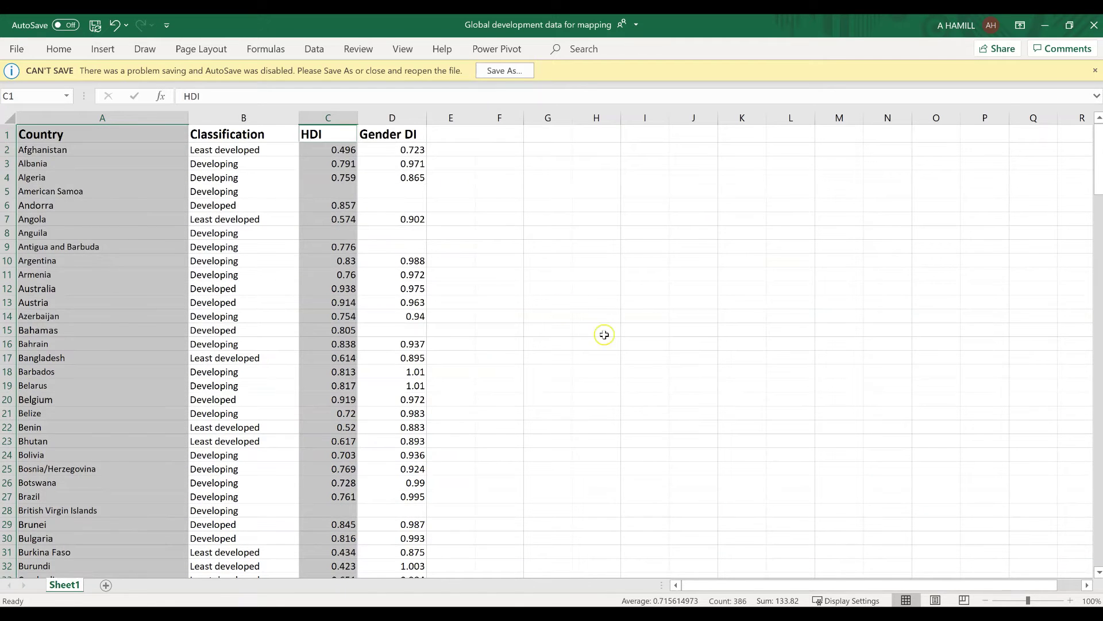
scroll(549, 283, "down", 16)
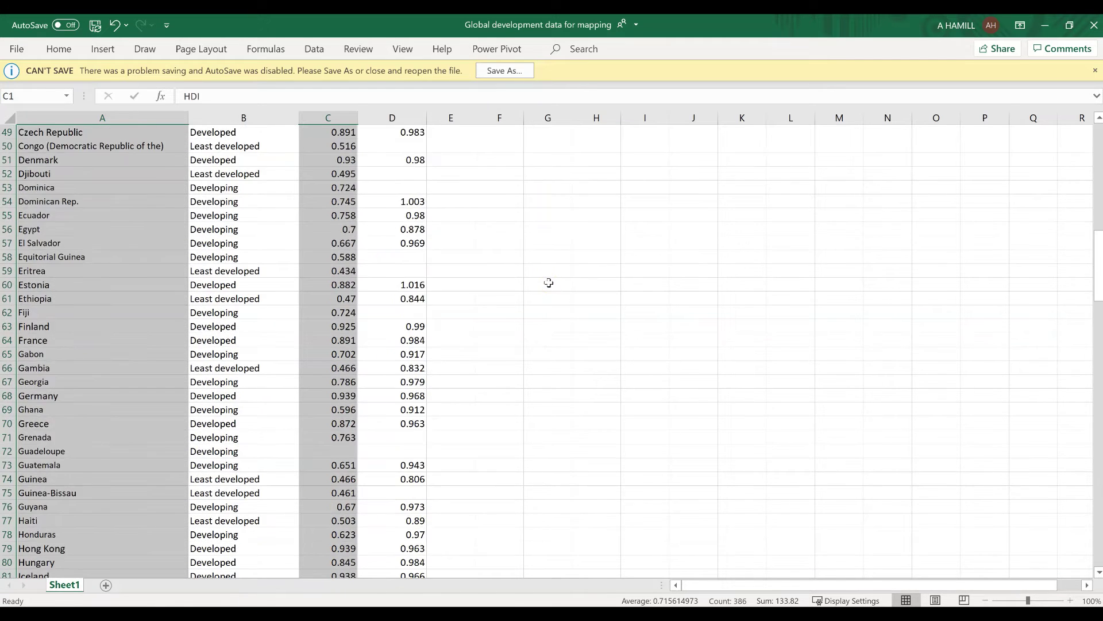
scroll(548, 282, "down", 17)
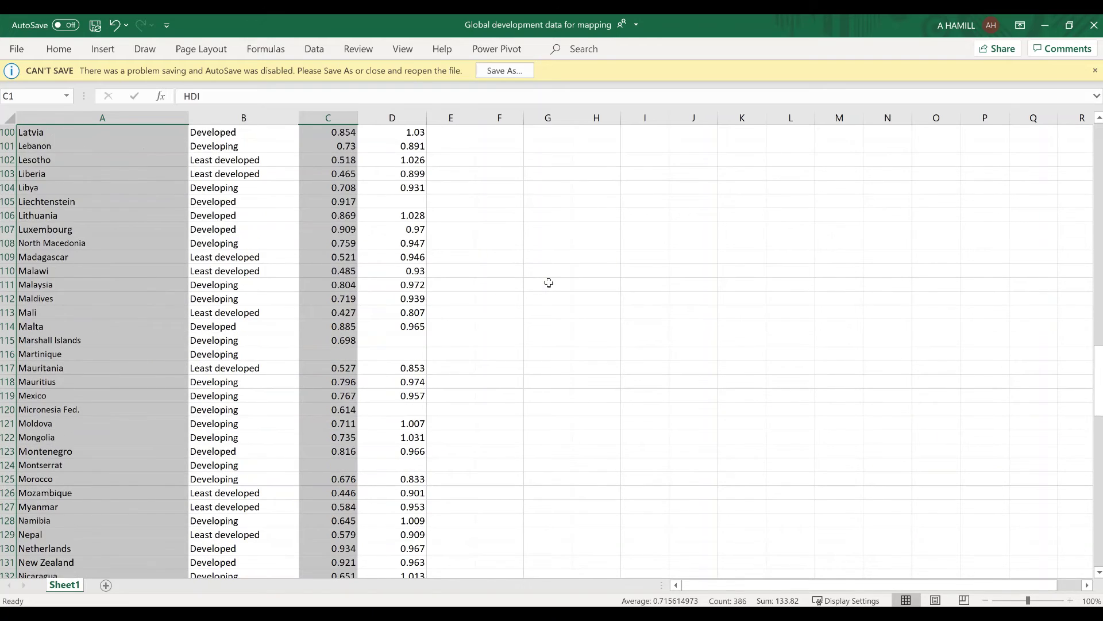
scroll(549, 283, "down", 10)
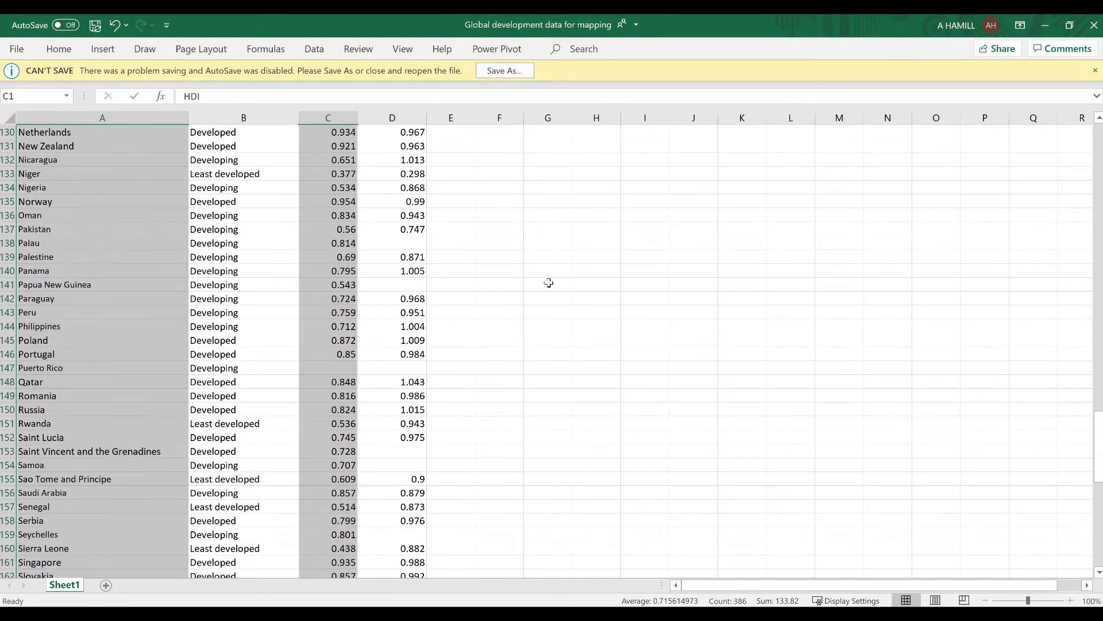
scroll(548, 283, "down", 12)
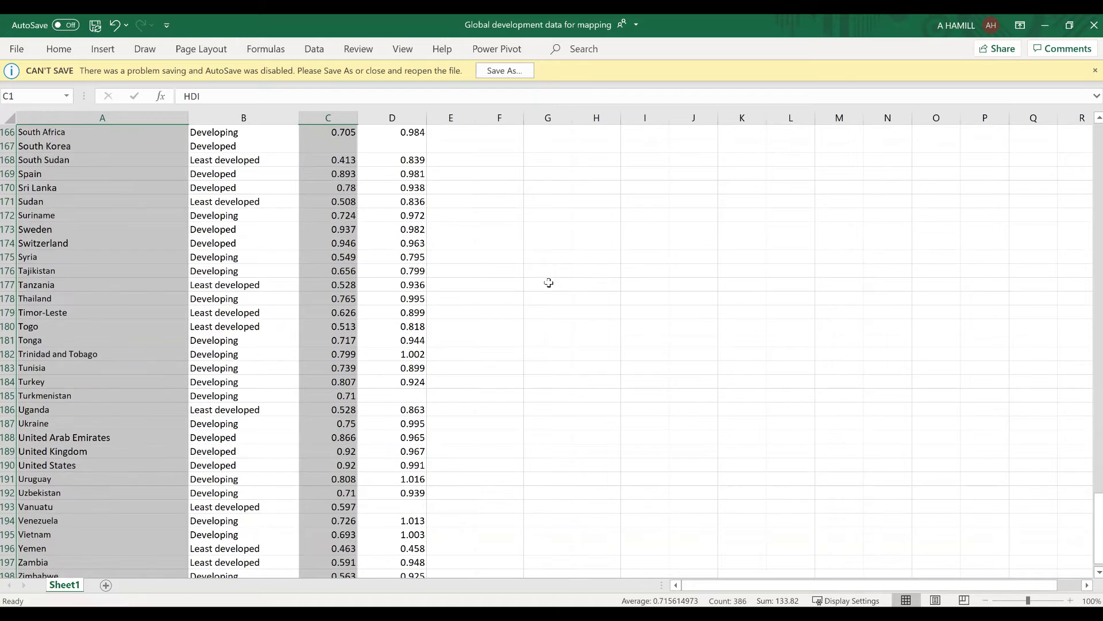
scroll(549, 282, "down", 4)
scroll(549, 282, "up", 1)
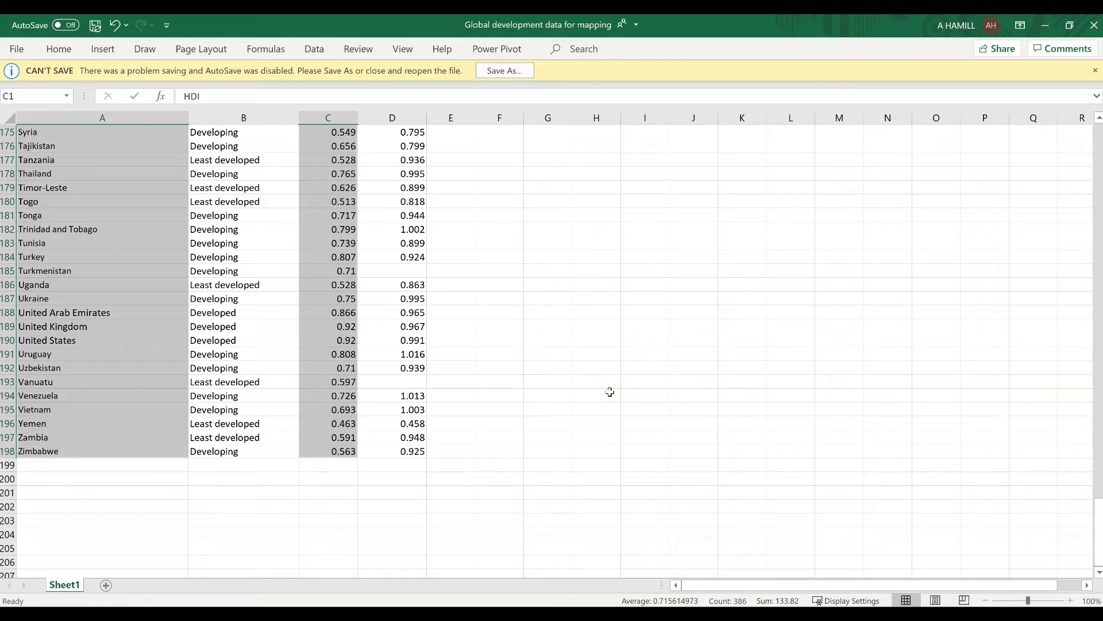
Step: Insert a Filled Map chart from the selected Country and HDI columns
left_click(59, 49)
double_click(60, 49)
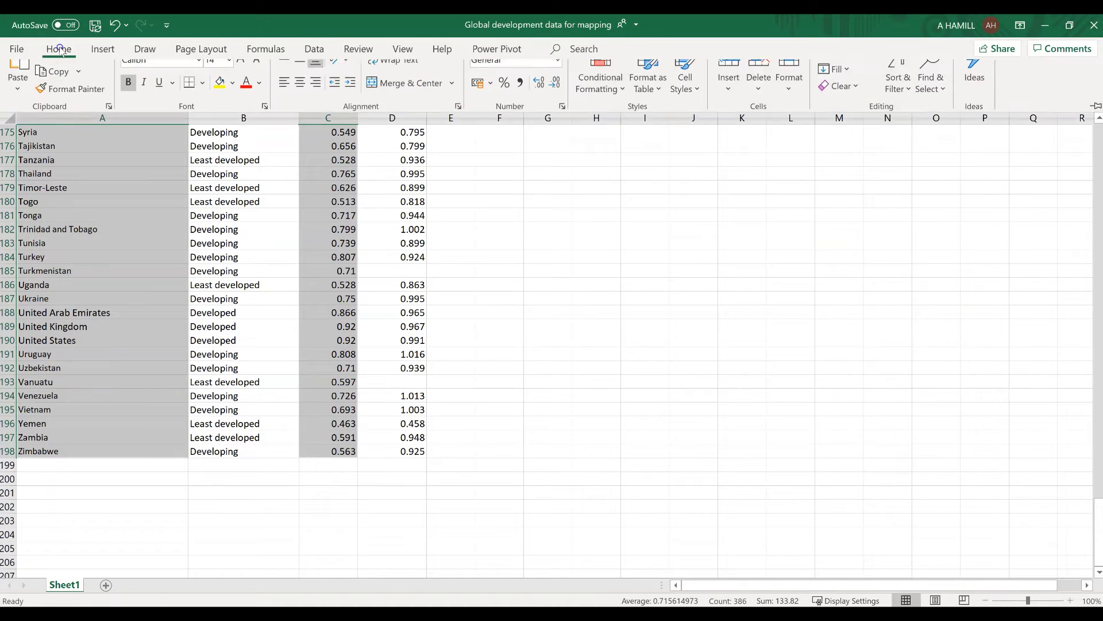
left_click(99, 51)
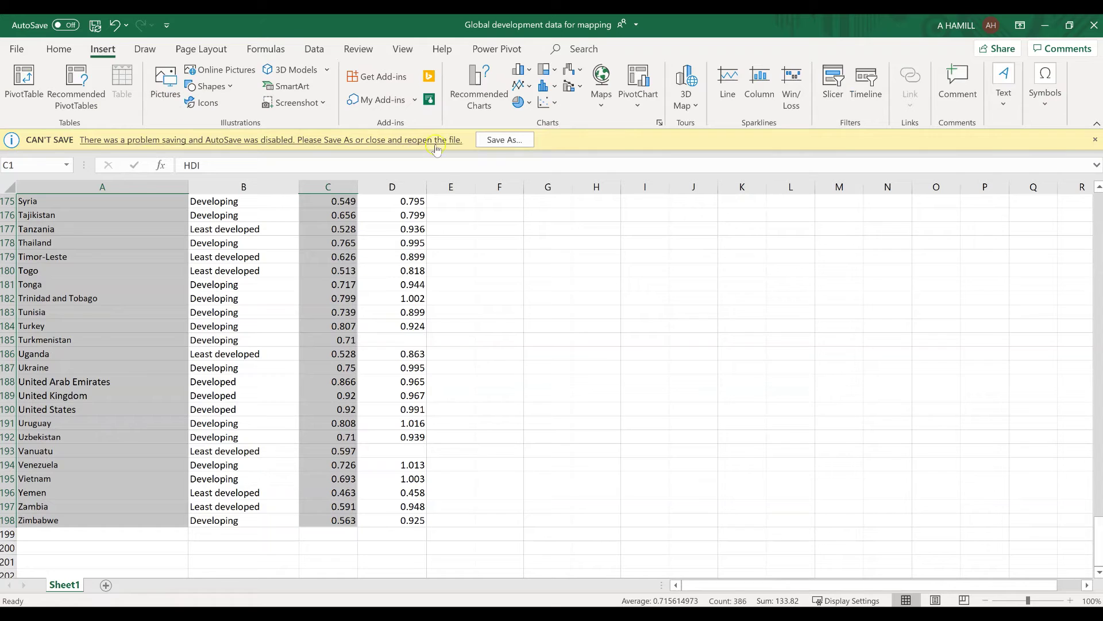
left_click(600, 109)
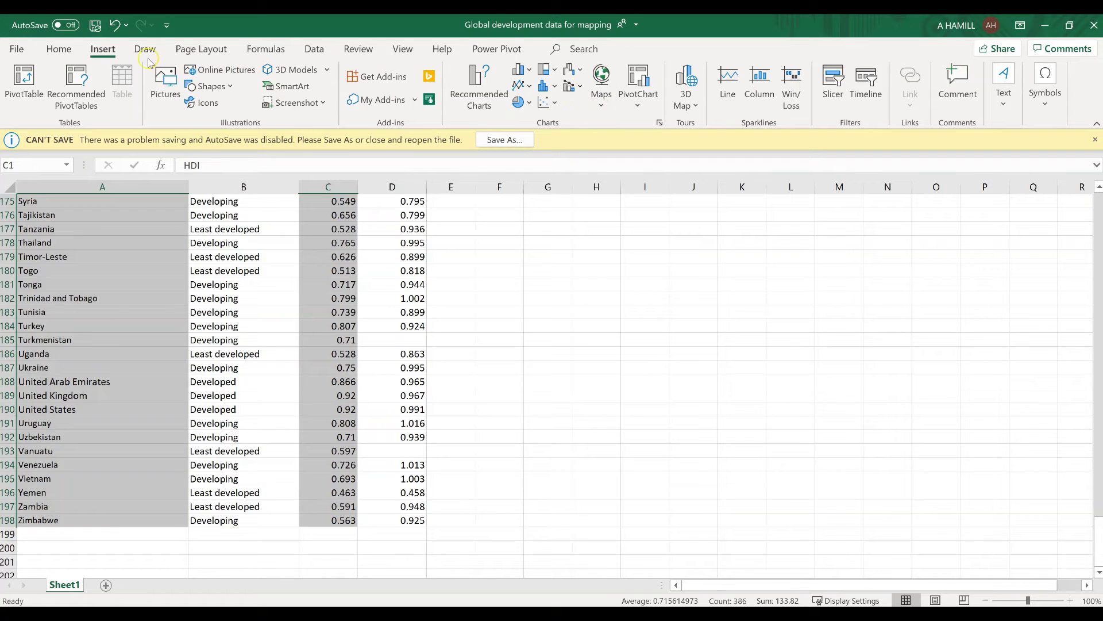
left_click(601, 87)
left_click(606, 150)
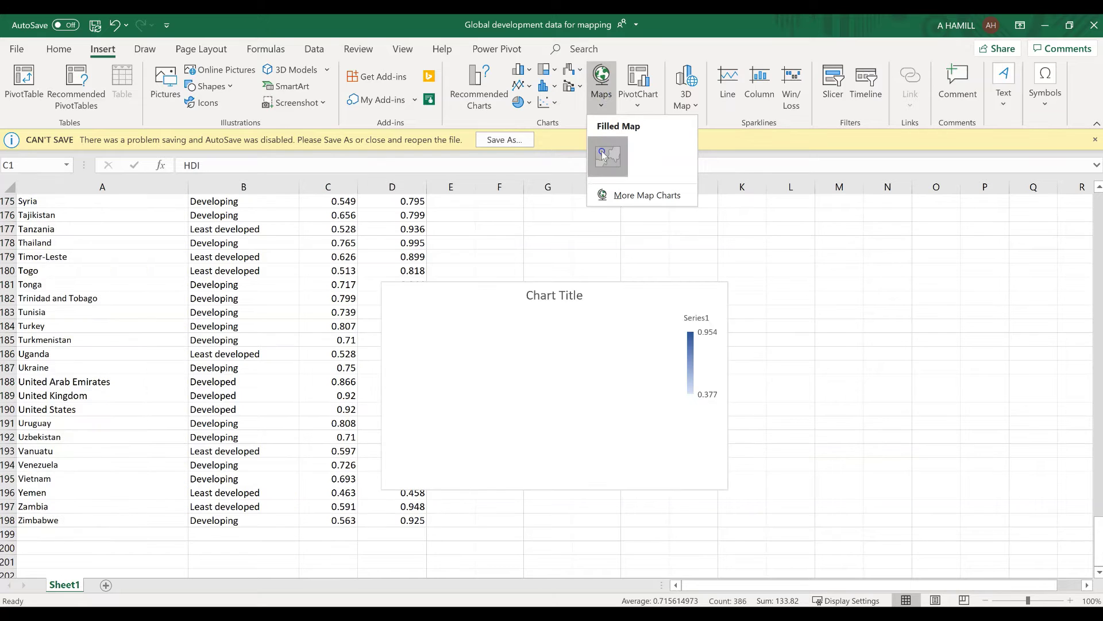
left_click(602, 153)
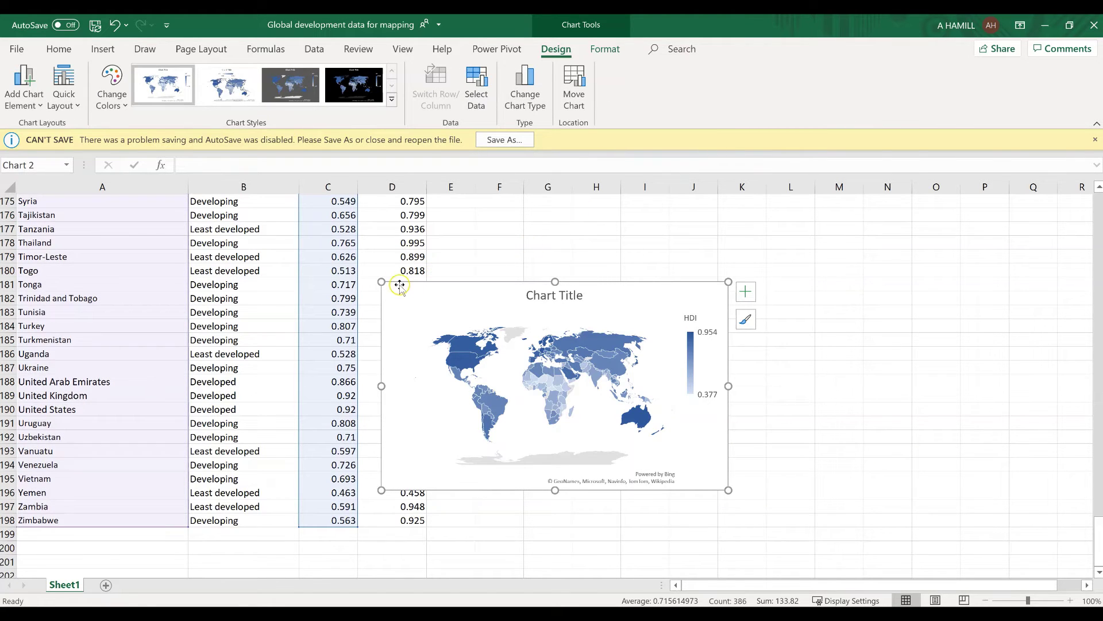
Step: Collapse the ribbon, then enlarge the map chart and move it over the columns beside the country names
left_click(57, 49)
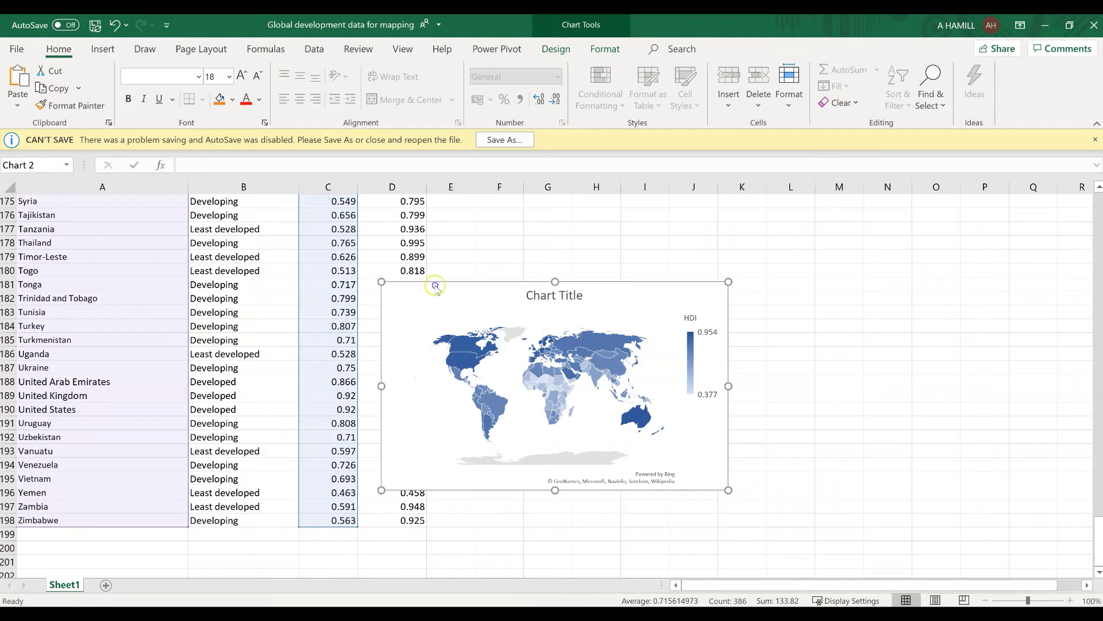
key("ctrl+F1")
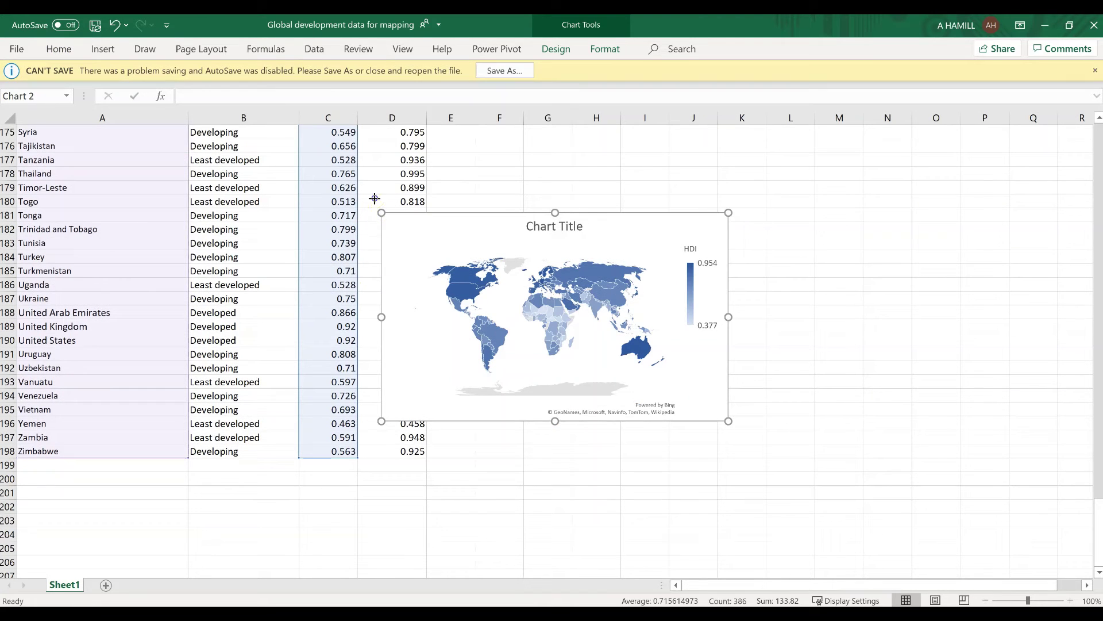
left_click_drag(381, 212, 291, 143)
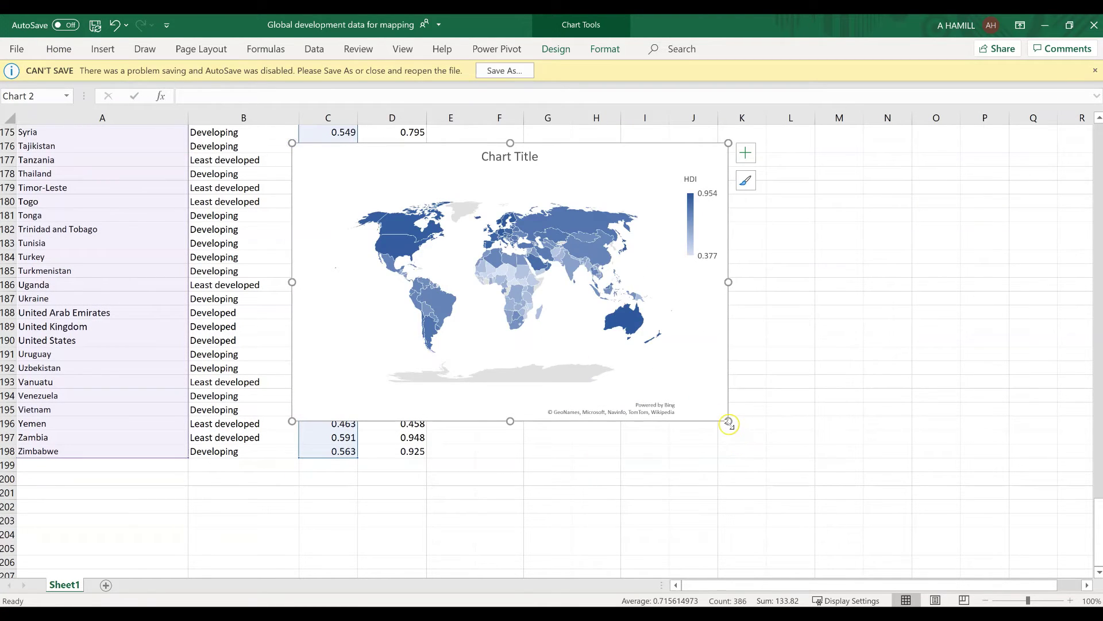
left_click_drag(729, 422, 845, 518)
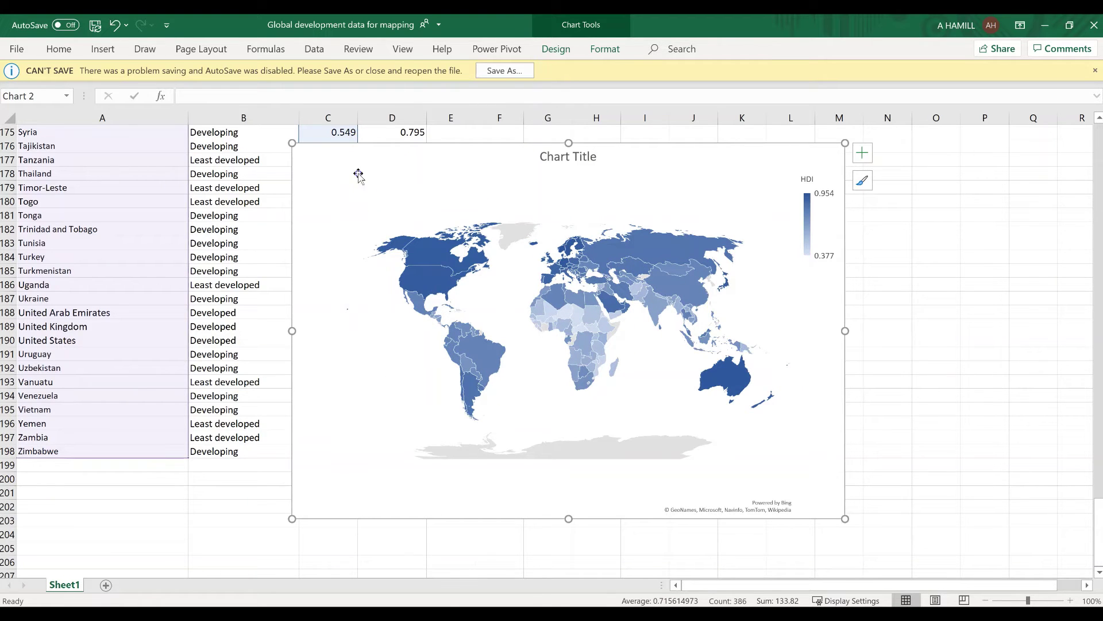
left_click(330, 173)
left_click_drag(340, 158, 288, 154)
left_click(637, 312)
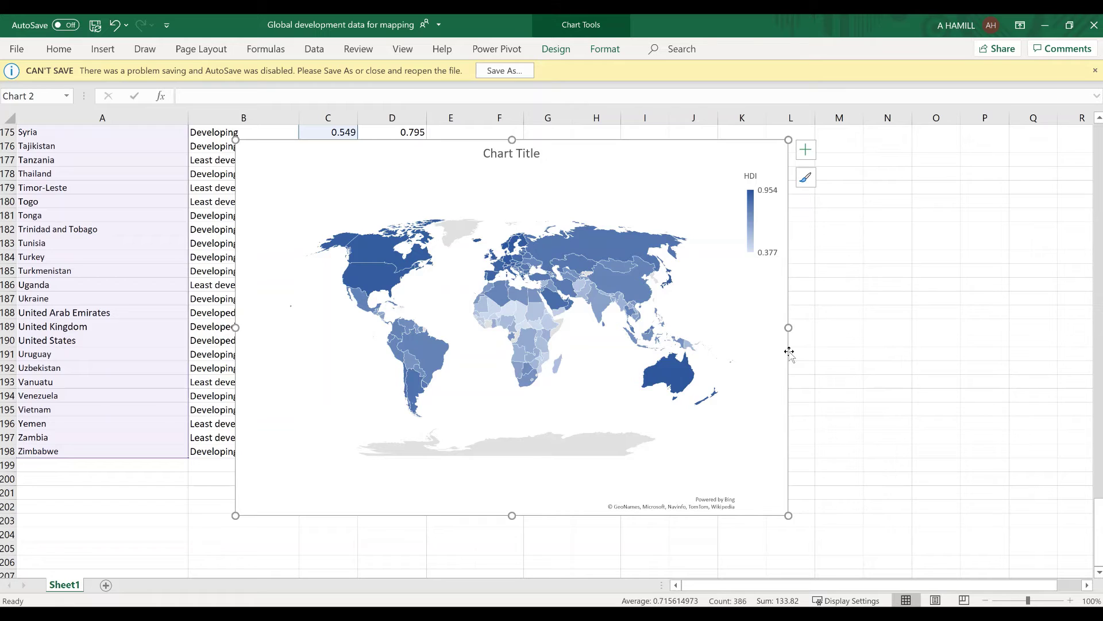
Step: Open the formatting options for the map's HDI data series and set the minimum value's fill color to standard dark red
left_click(749, 210)
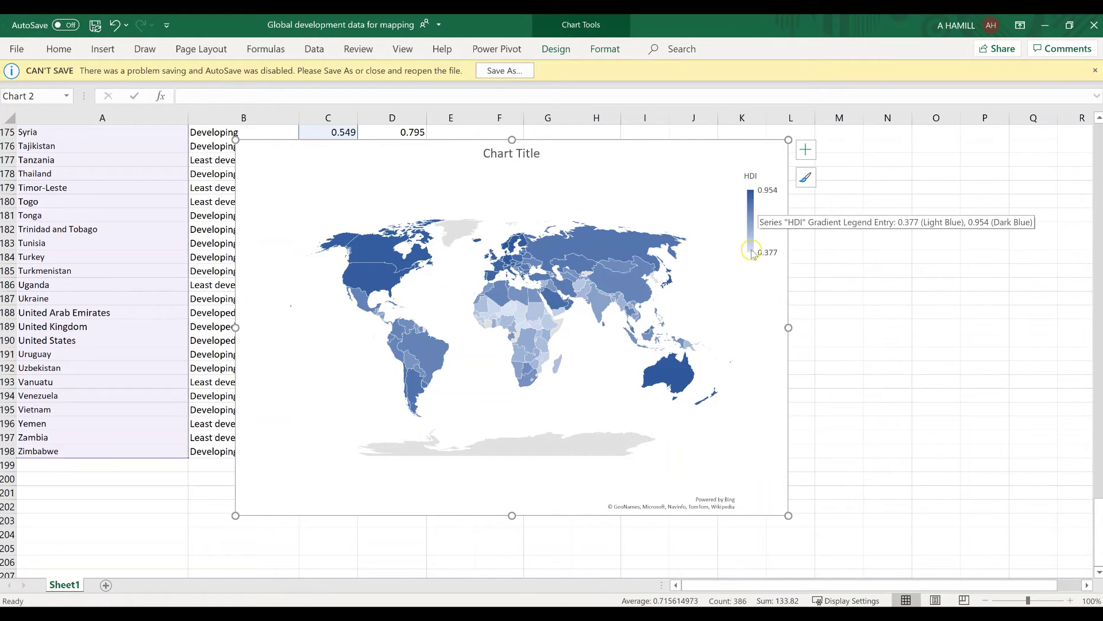
mouse_move(534, 317)
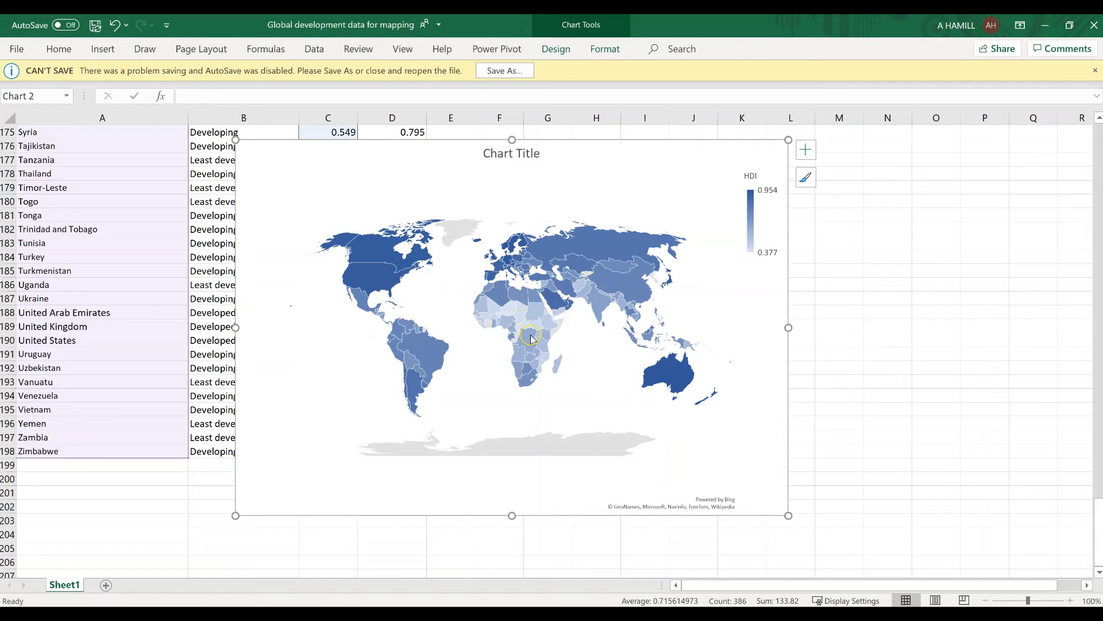
mouse_move(531, 339)
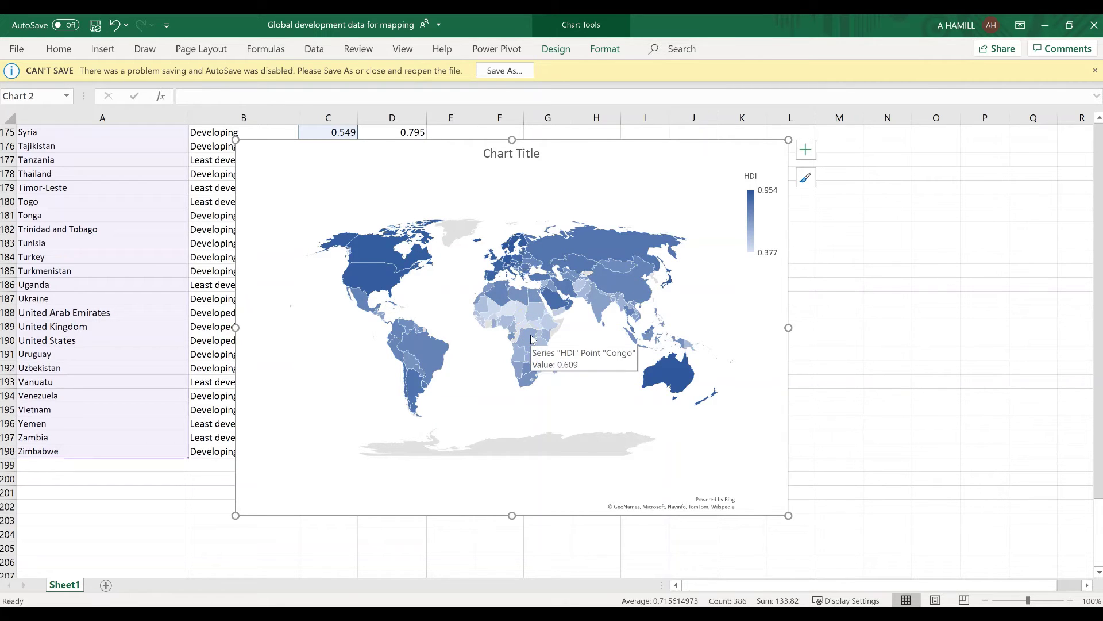
double_click(532, 339)
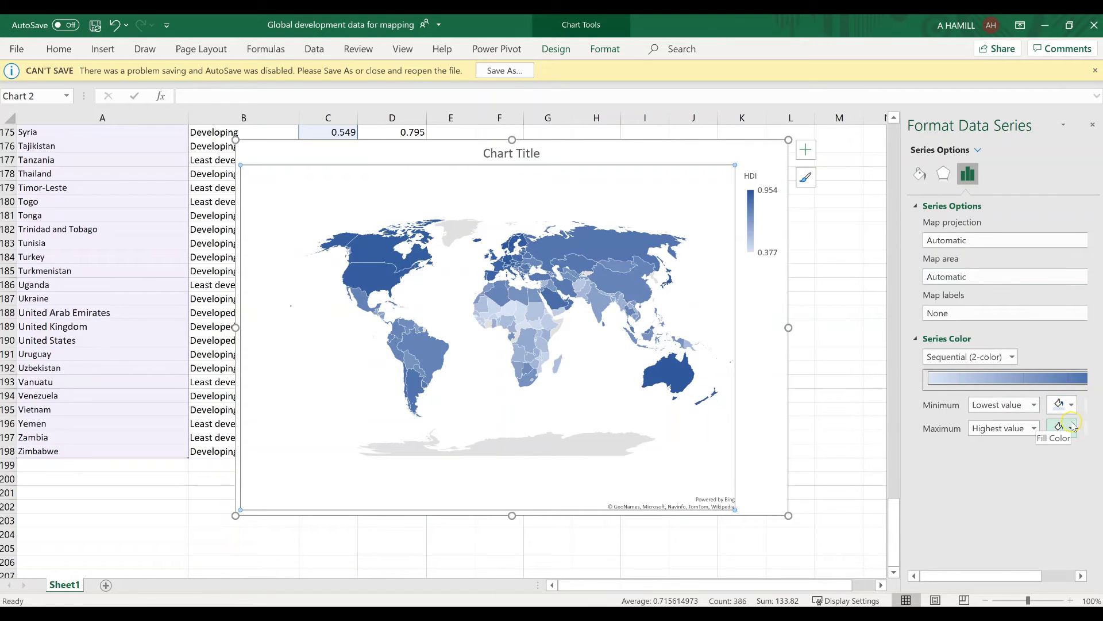
left_click(1072, 405)
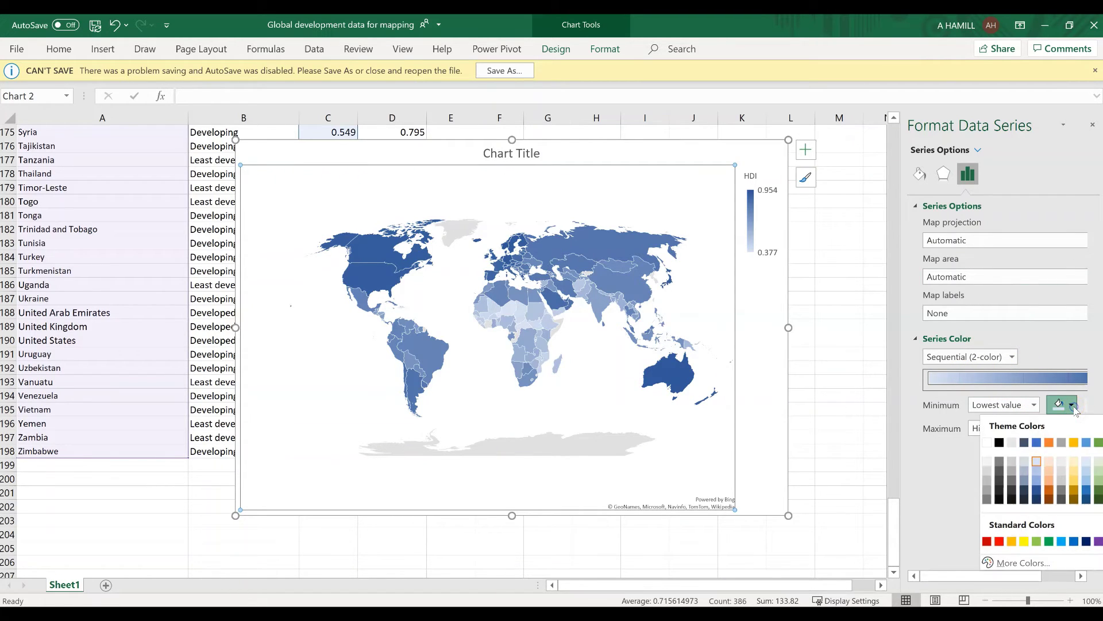
left_click(988, 542)
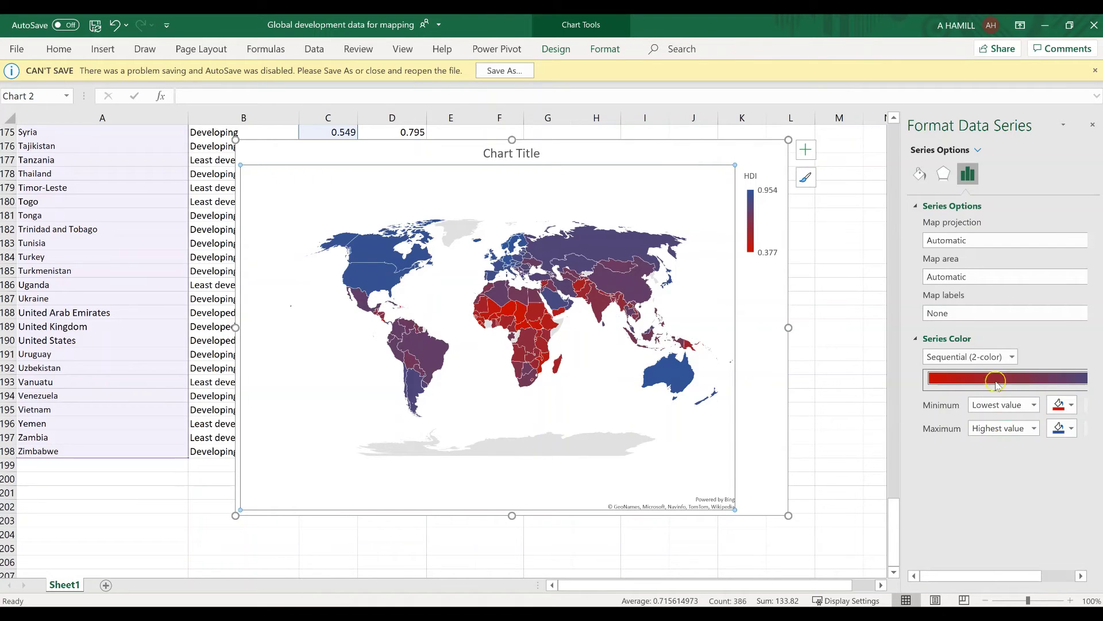
Step: Change the series color to Diverging (3-color) and set the maximum value's fill to a darker green theme shade
left_click(1011, 357)
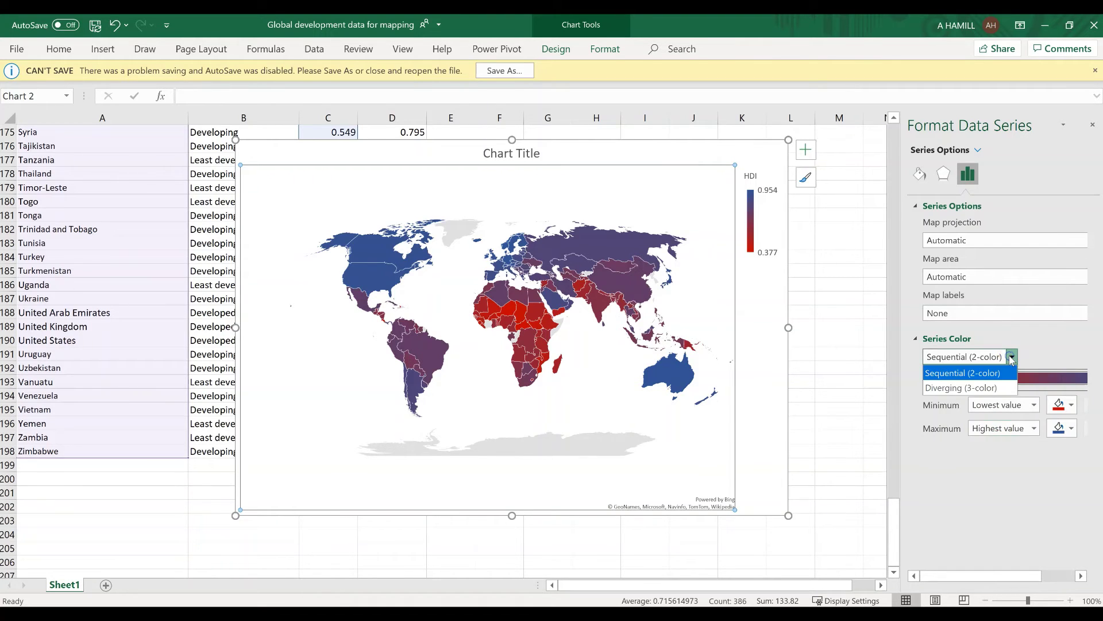
left_click(983, 388)
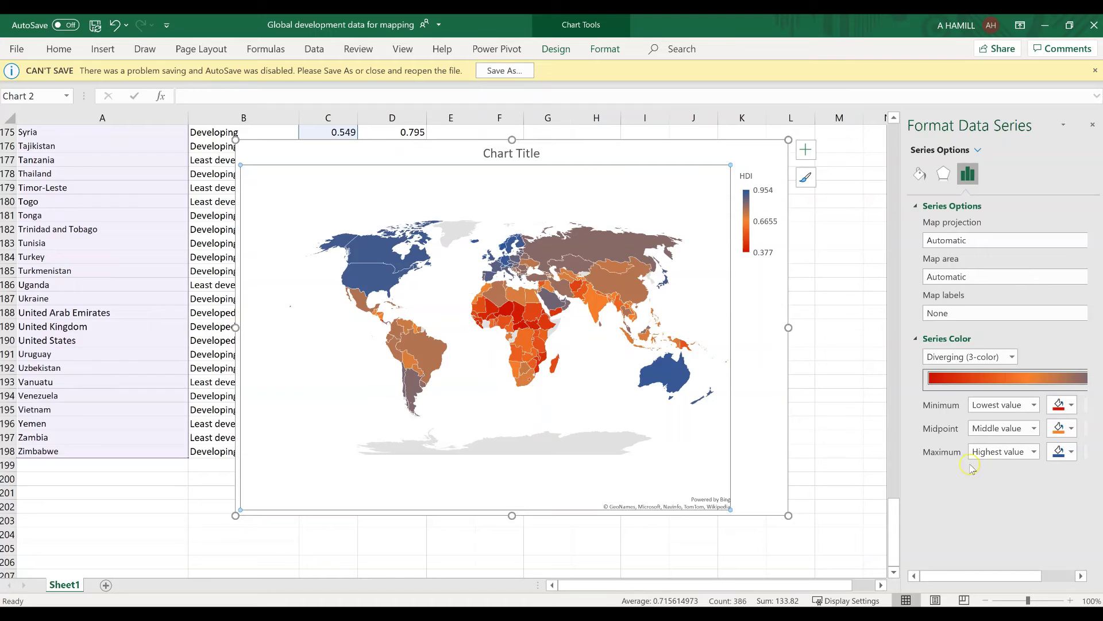
left_click(1071, 454)
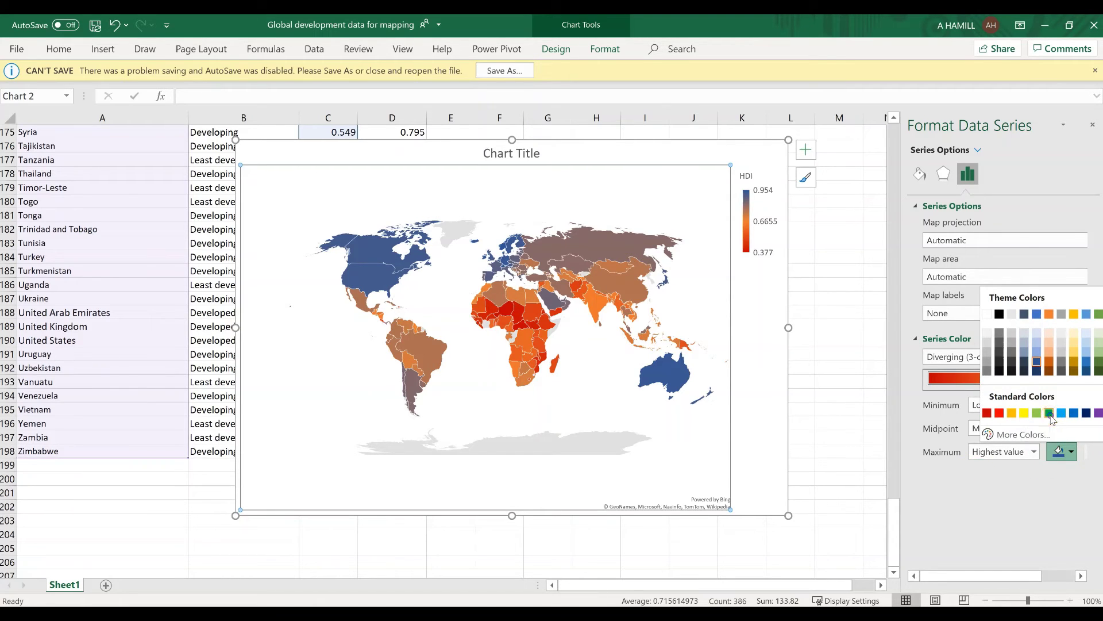
left_click(1050, 414)
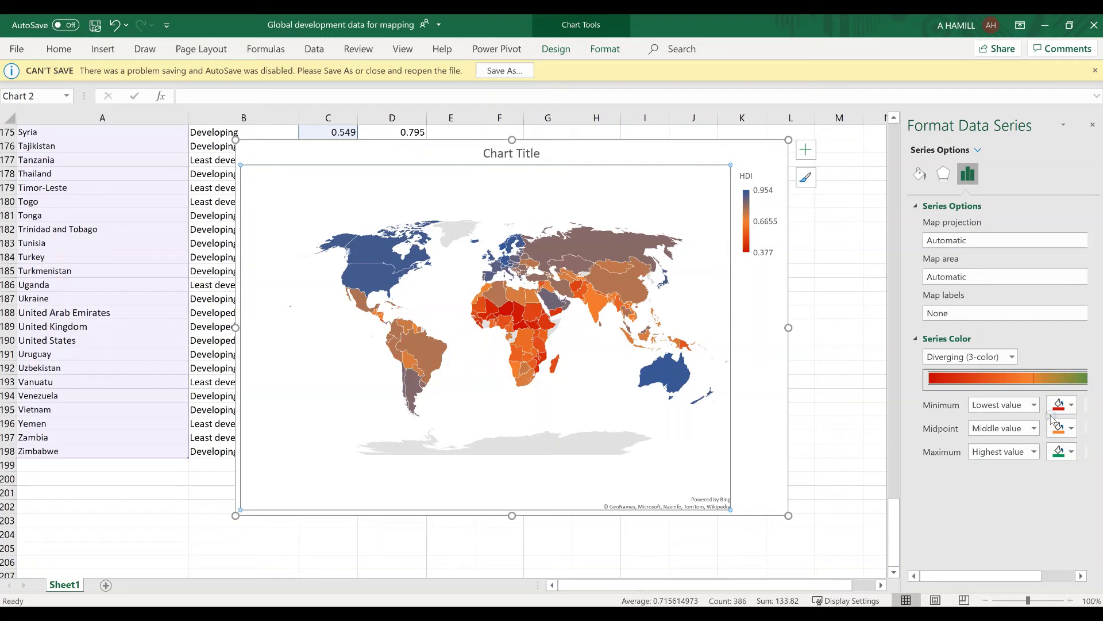
left_click(1071, 452)
left_click(1098, 370)
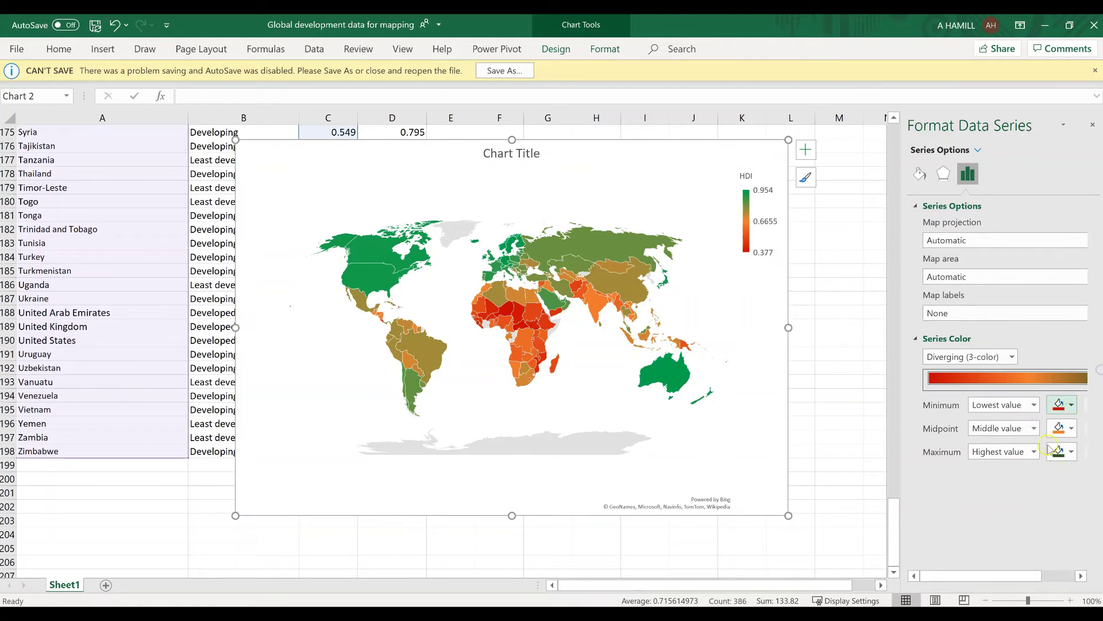
left_click(1073, 452)
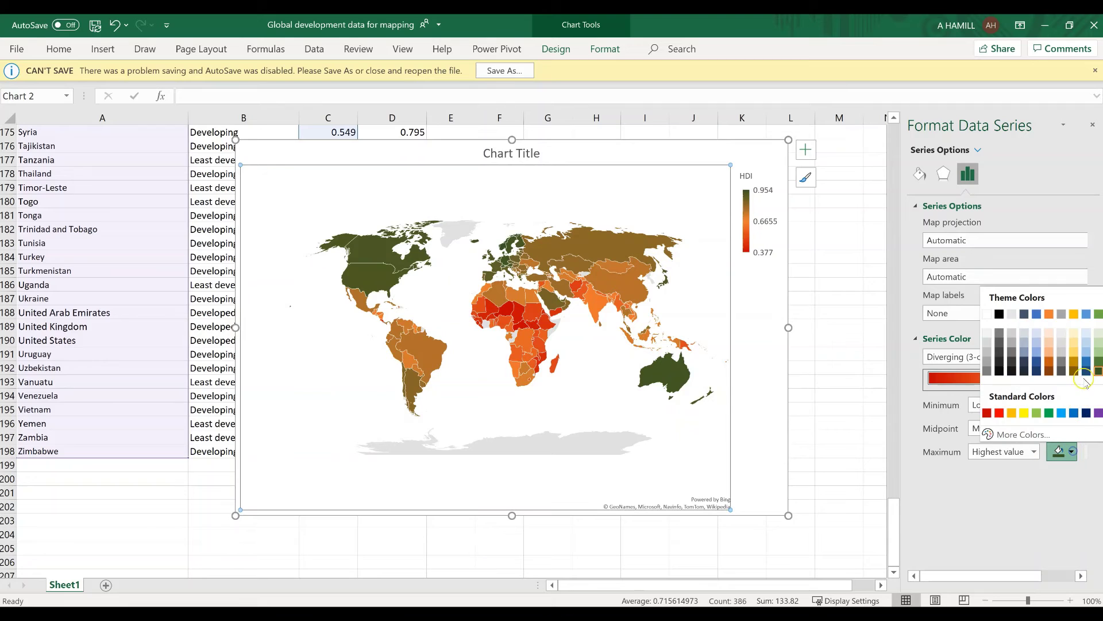
left_click(1096, 360)
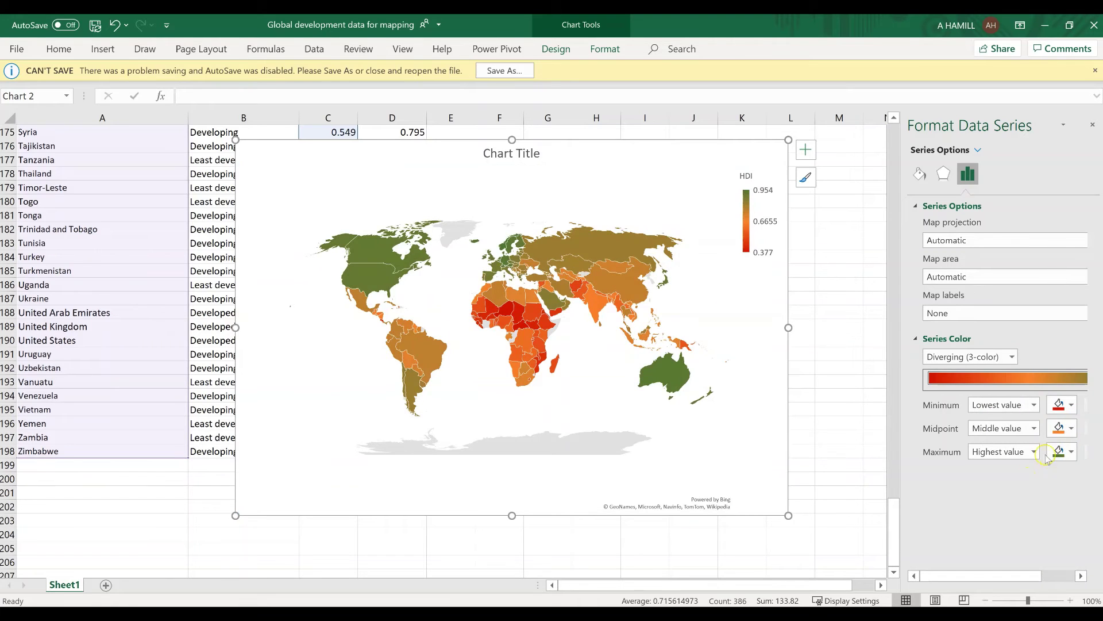
Step: Set the midpoint's fill color to light gold and change its value type to Number
left_click(1076, 431)
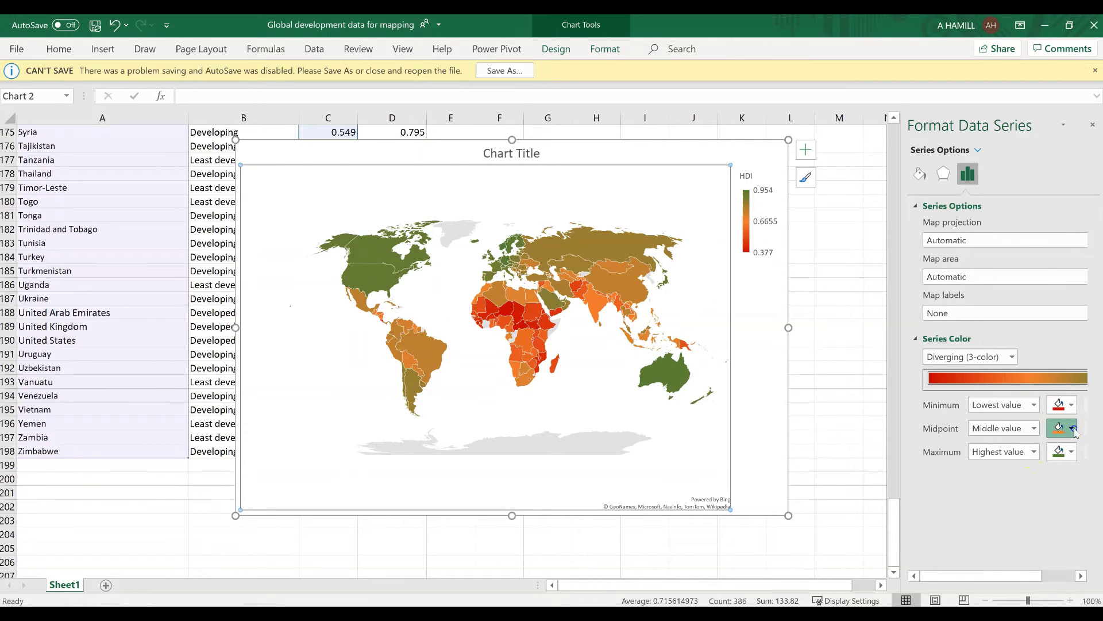
left_click(1074, 501)
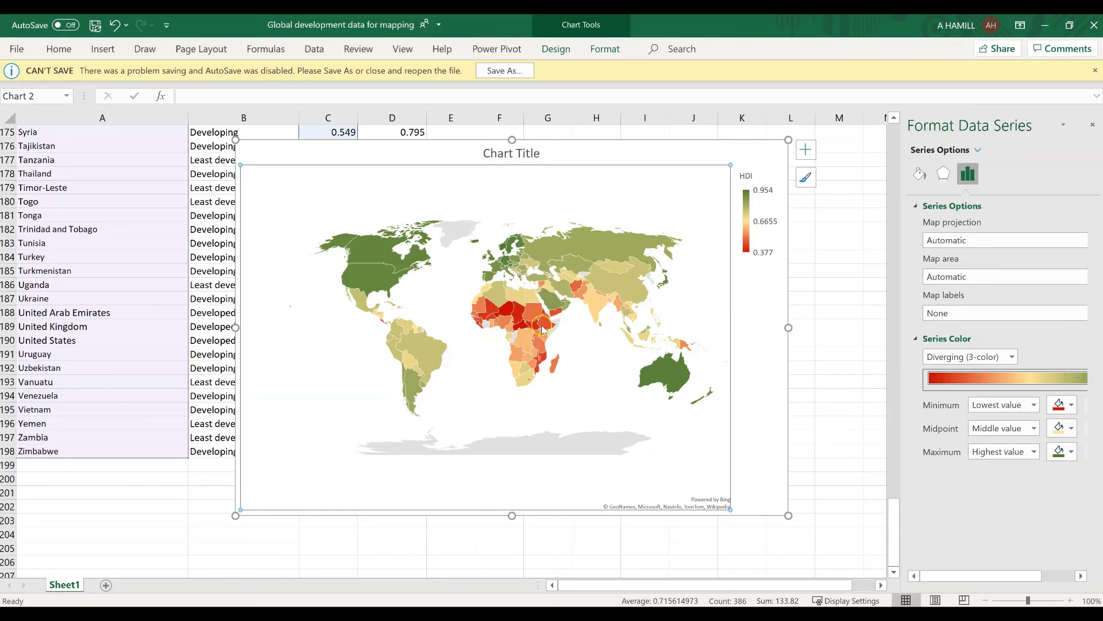
mouse_move(488, 318)
left_click_drag(984, 575, 1018, 576)
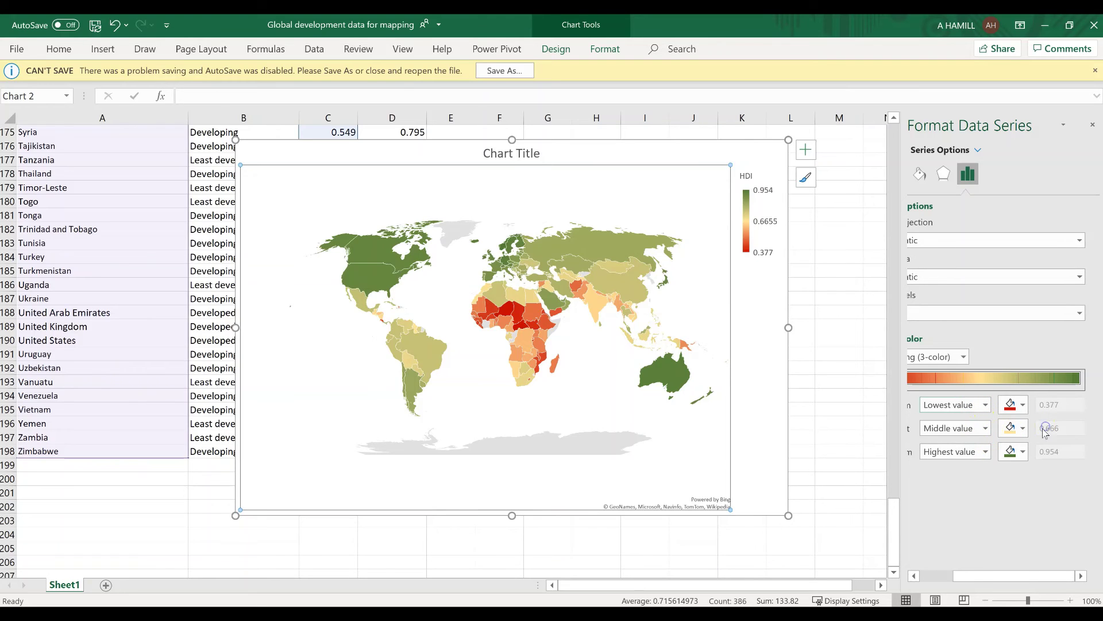
left_click(986, 429)
left_click(956, 459)
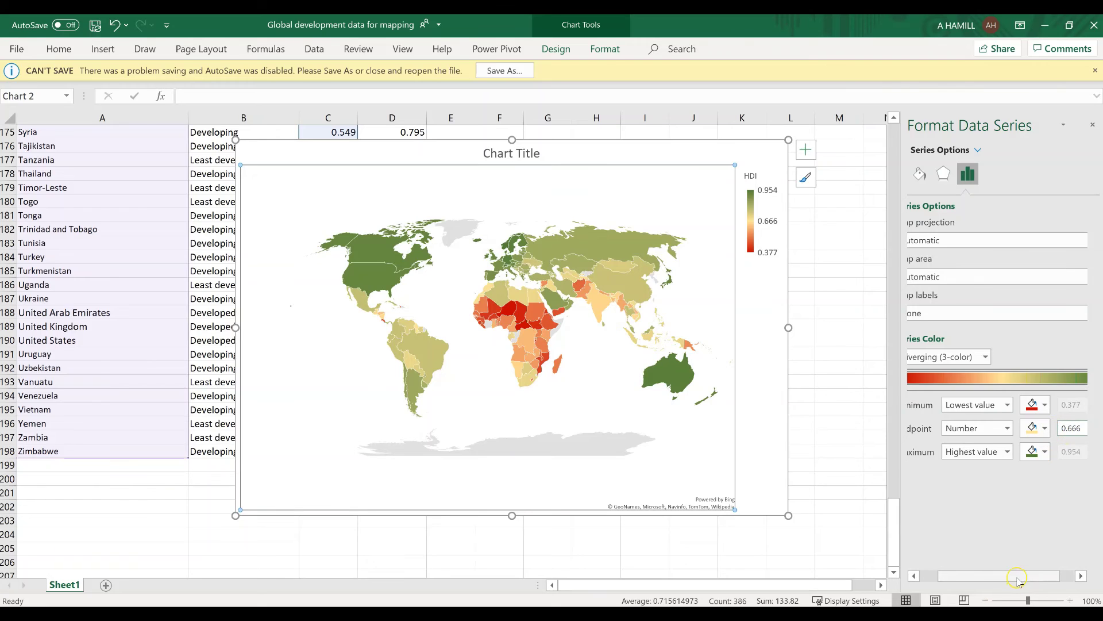
Step: Set the midpoint value of the map's diverging color scale to 0.75
left_click_drag(1017, 578, 1038, 573)
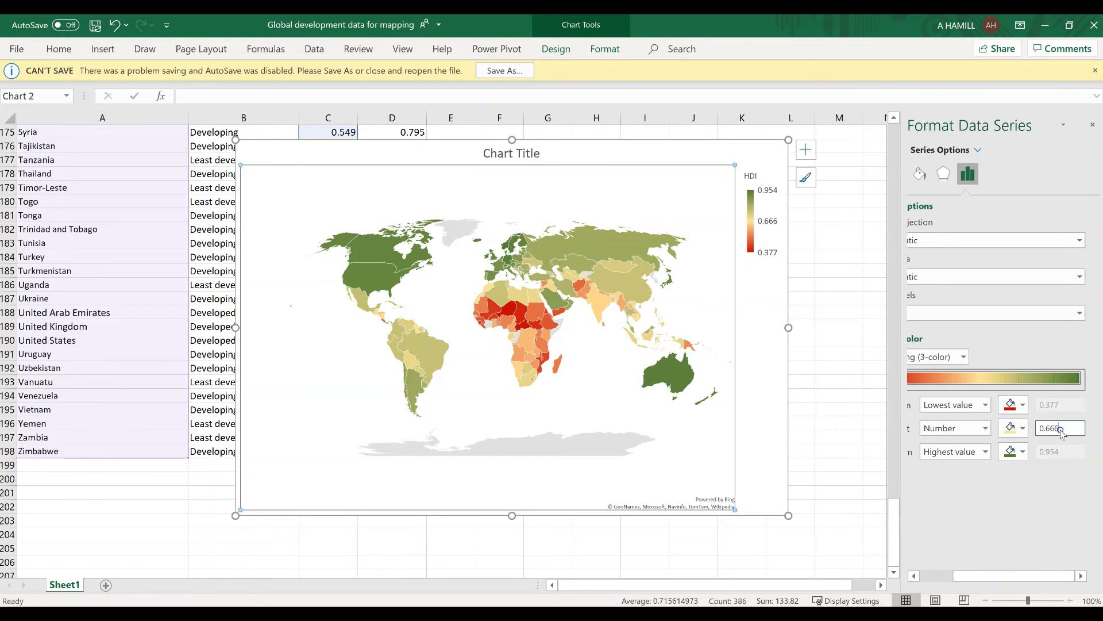
key("Return")
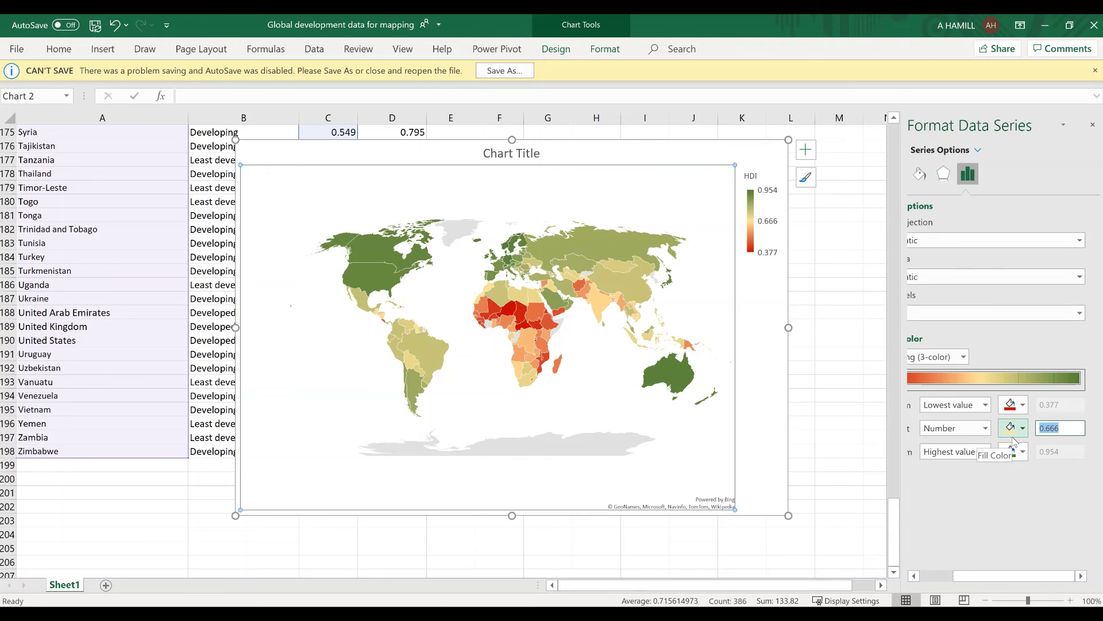
type("0.75")
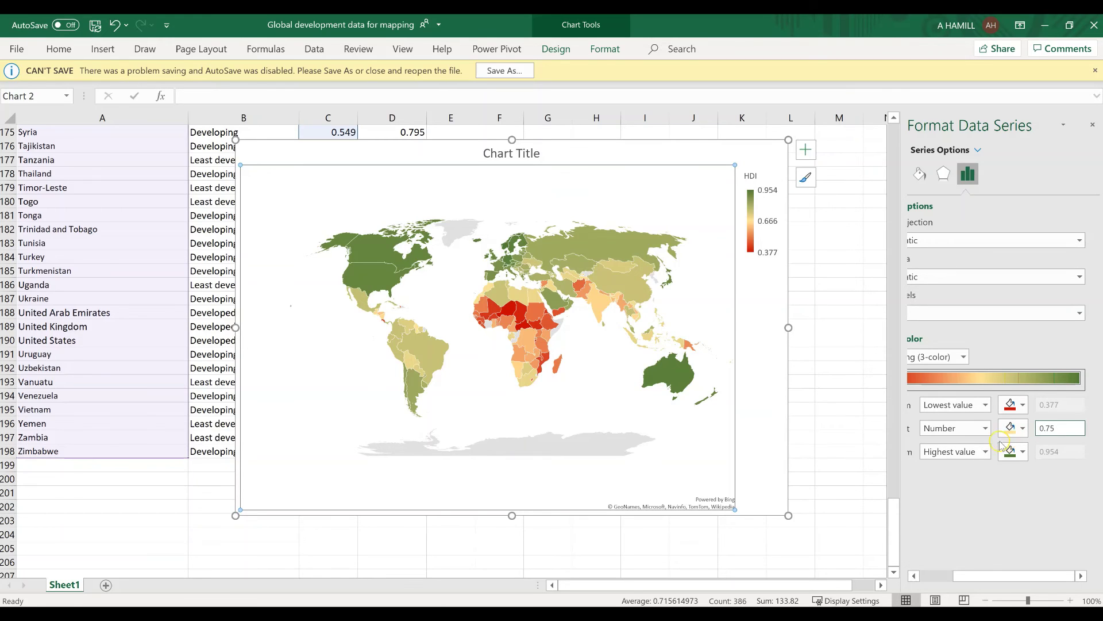
left_click(843, 487)
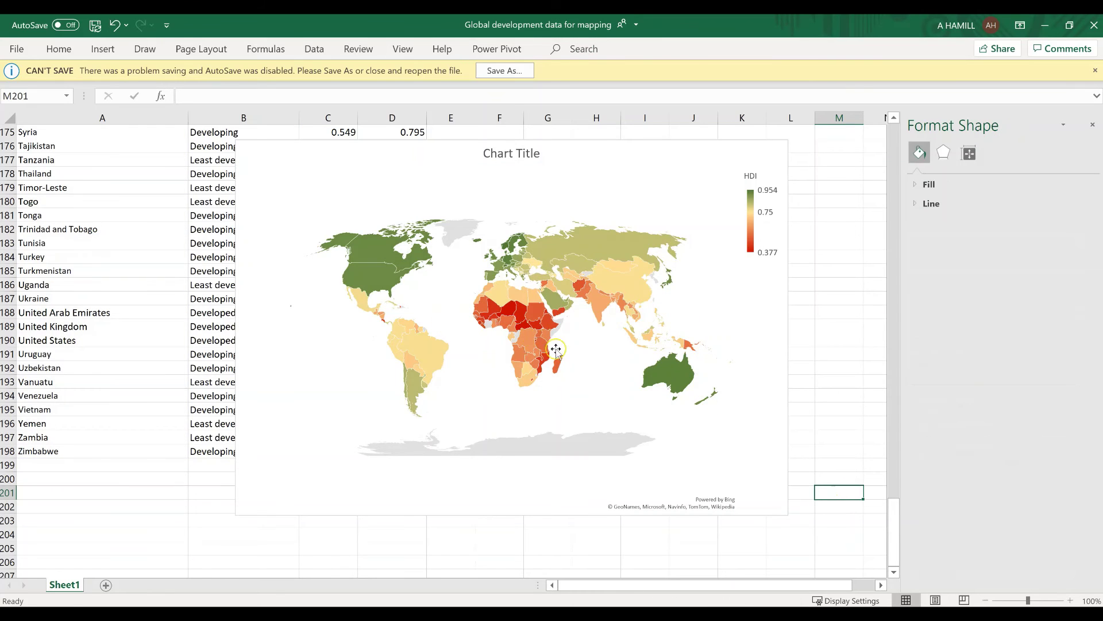
Step: Reselect the map's HDI data series and show its series color settings
left_click(621, 293)
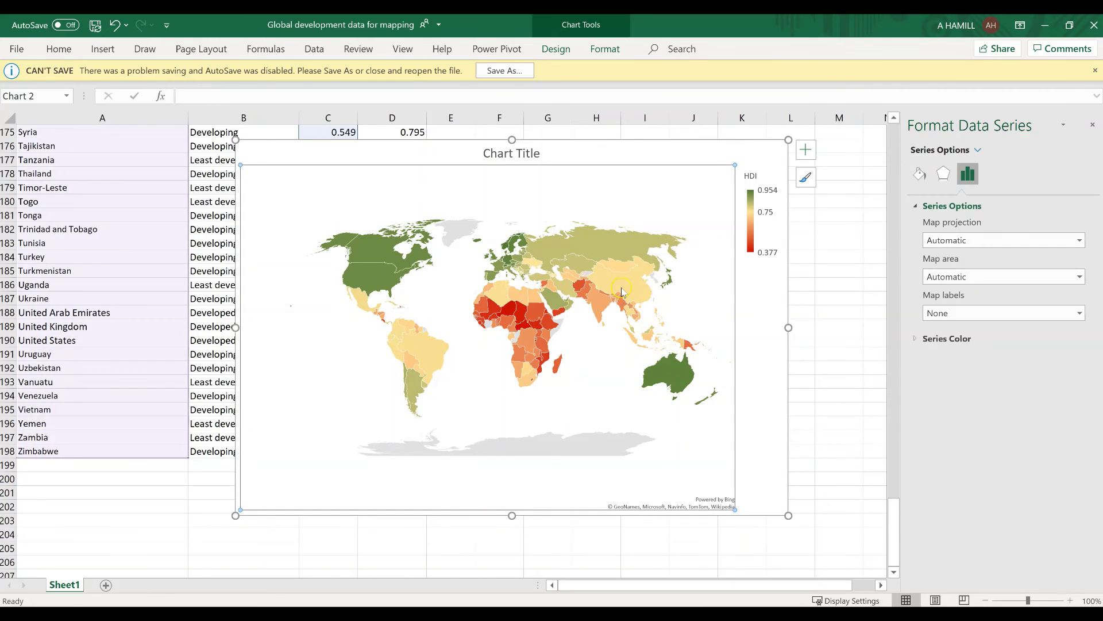
left_click(914, 338)
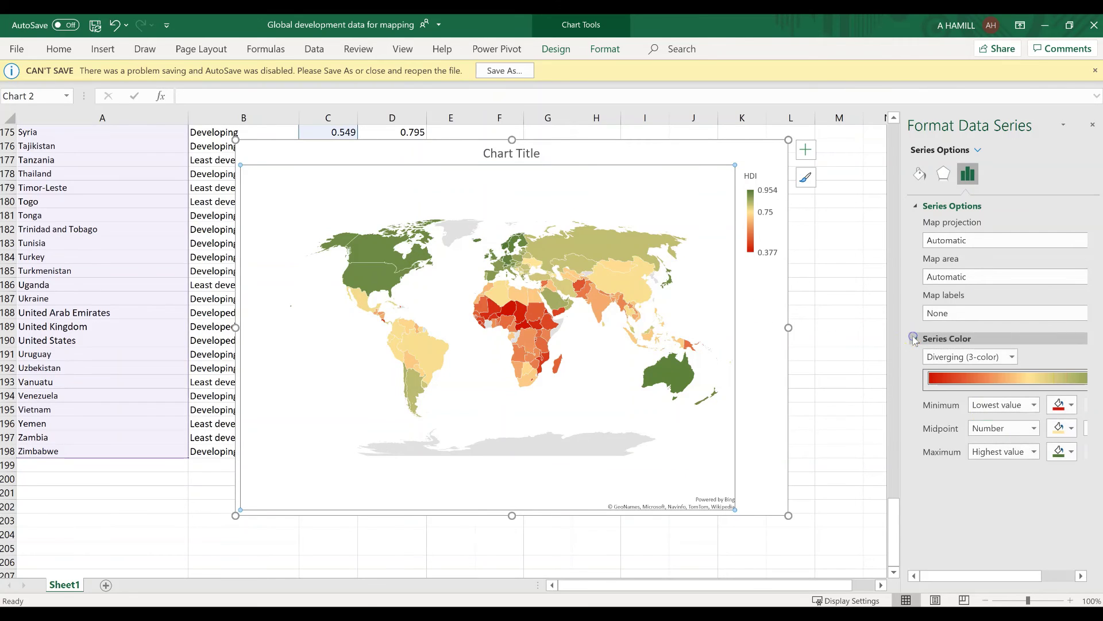